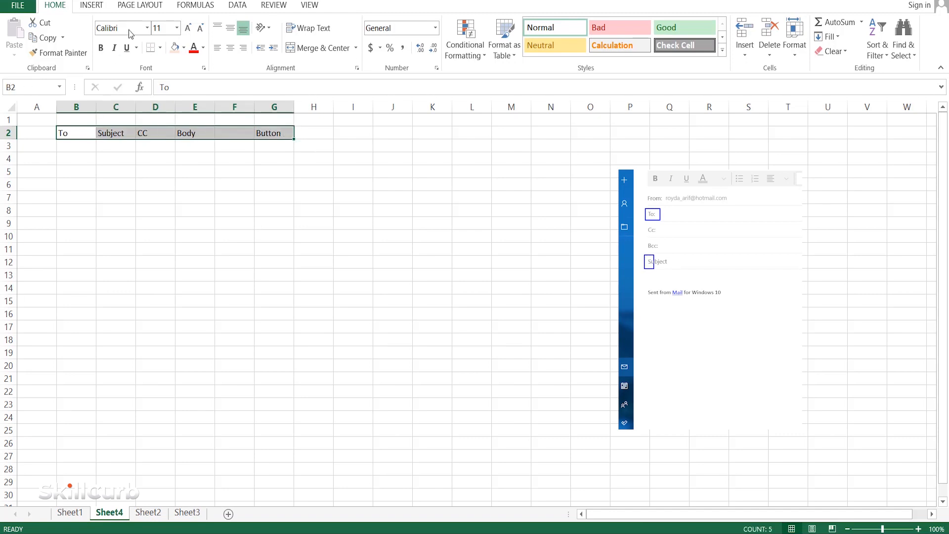
# - Set the header text in B2:G2 to size 16 and fill B2:E2 and G2 with light orange
pyautogui.click(177, 28)
pyautogui.click(160, 124)
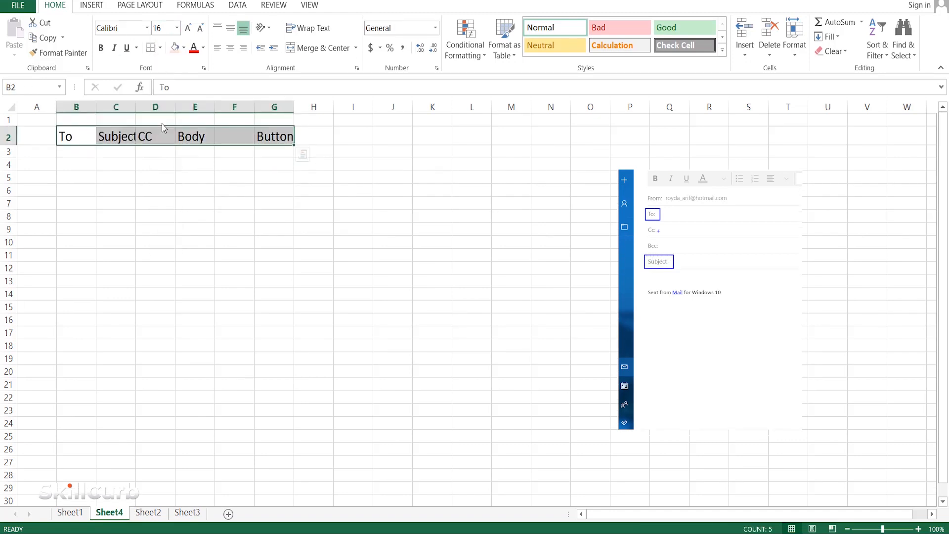
pyautogui.moveTo(75, 135); pyautogui.dragTo(196, 137)
pyautogui.click(175, 48)
pyautogui.keyDown('shift'); pyautogui.click(273, 133); pyautogui.keyUp('shift')
pyautogui.click(275, 137)
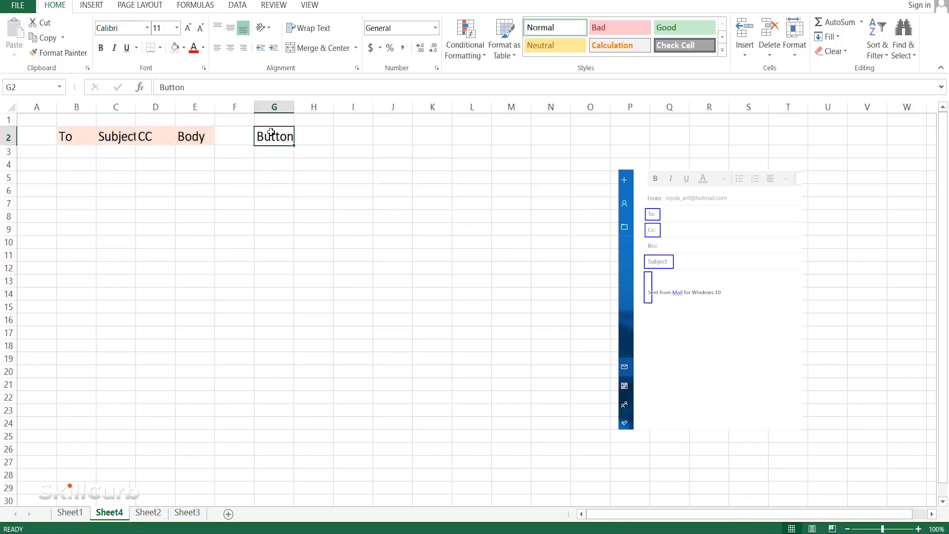
# - Widen the To, Subject, CC, Body and Button columns, making Body the widest
pyautogui.moveTo(96, 107); pyautogui.dragTo(164, 107)
pyautogui.moveTo(204, 106); pyautogui.dragTo(265, 107)
pyautogui.moveTo(304, 107); pyautogui.dragTo(576, 109)
pyautogui.moveTo(654, 107); pyautogui.dragTo(797, 109)
# - Enter the recipient's e-mail address in B4 and the subject "Test email" in C4
pyautogui.click(87, 166)
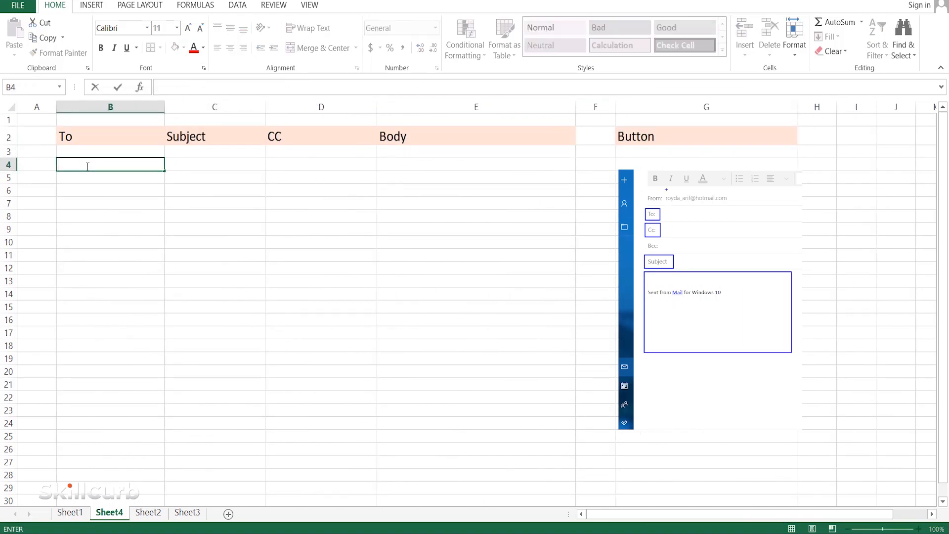
pyautogui.press('Tab')
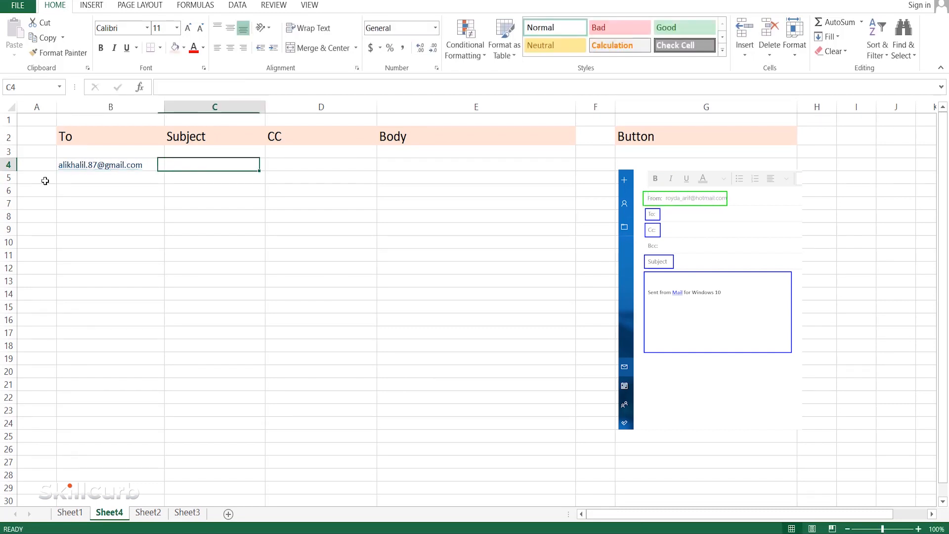
pyautogui.write('Test email')
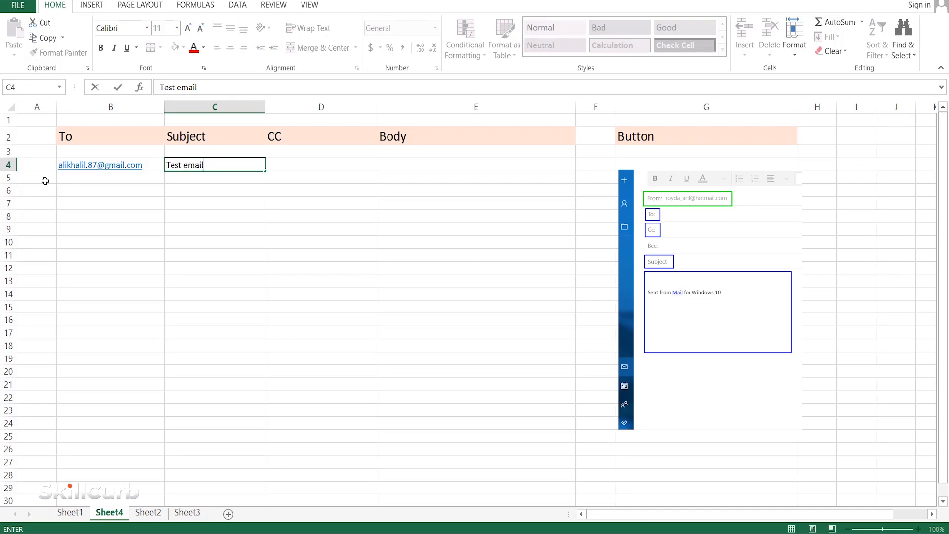
# - Enter the CC e-mail address in D4 and the body text "Hi! This is a test email." in E4
pyautogui.press('Tab')
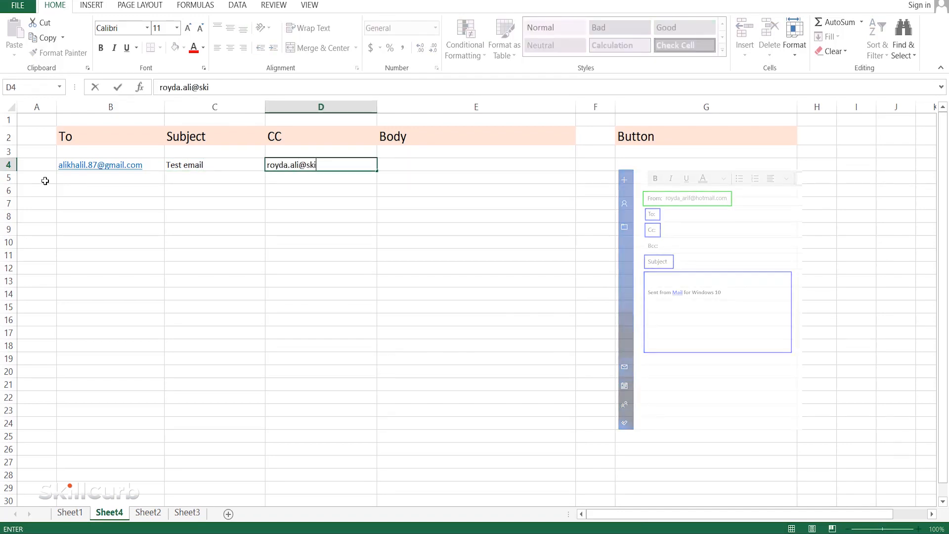
pyautogui.press('Tab')
pyautogui.write('Hi!')
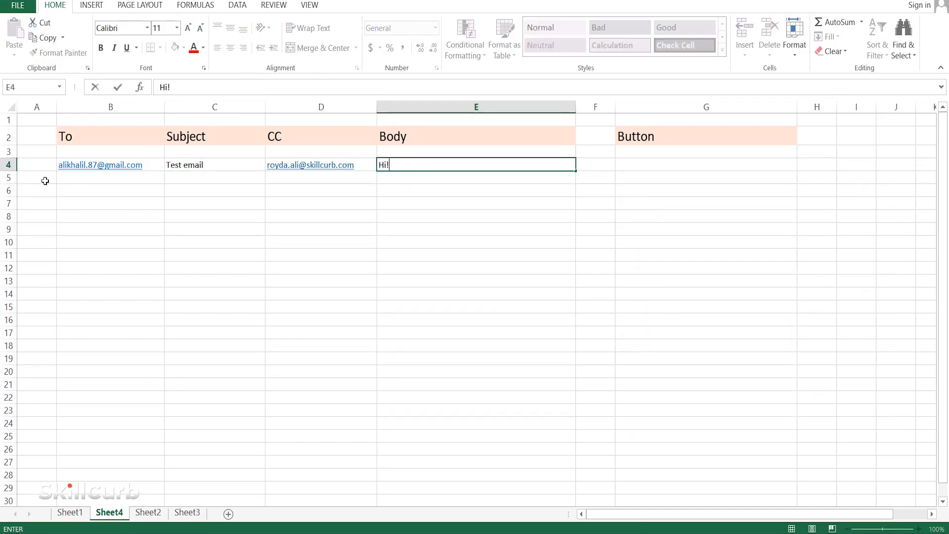
pyautogui.write(' This is a test email.')
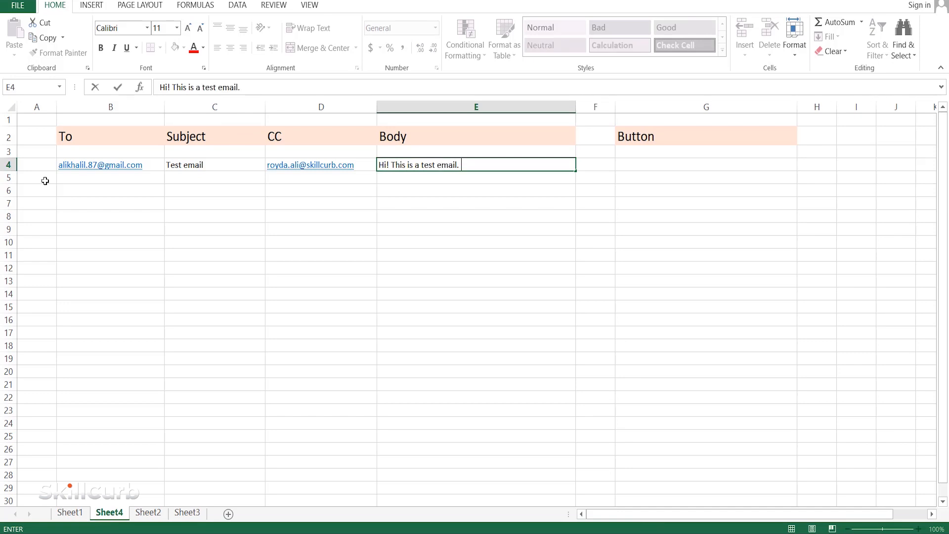
# - Begin a HYPERLINK formula in G4 under the Button header, up to its opening parenthesis
pyautogui.click(631, 166)
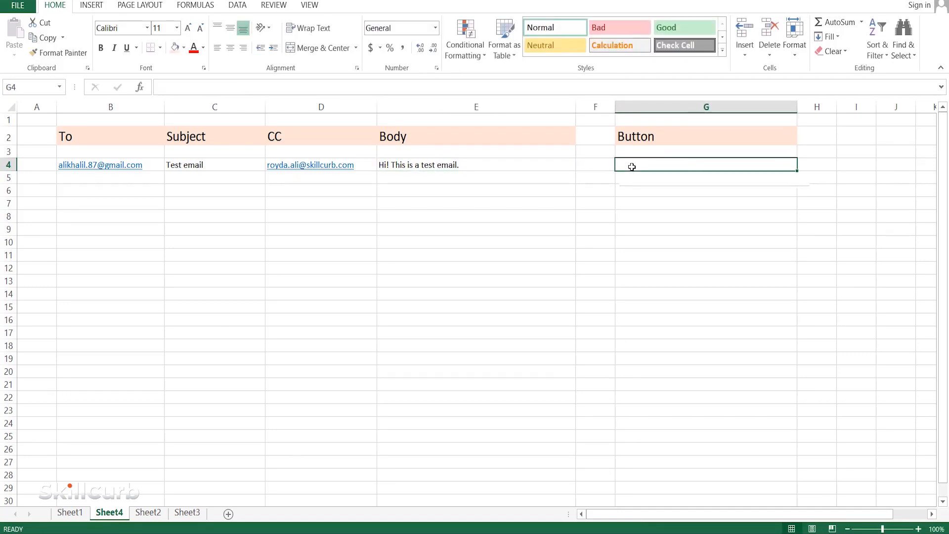
pyautogui.doubleClick(631, 167)
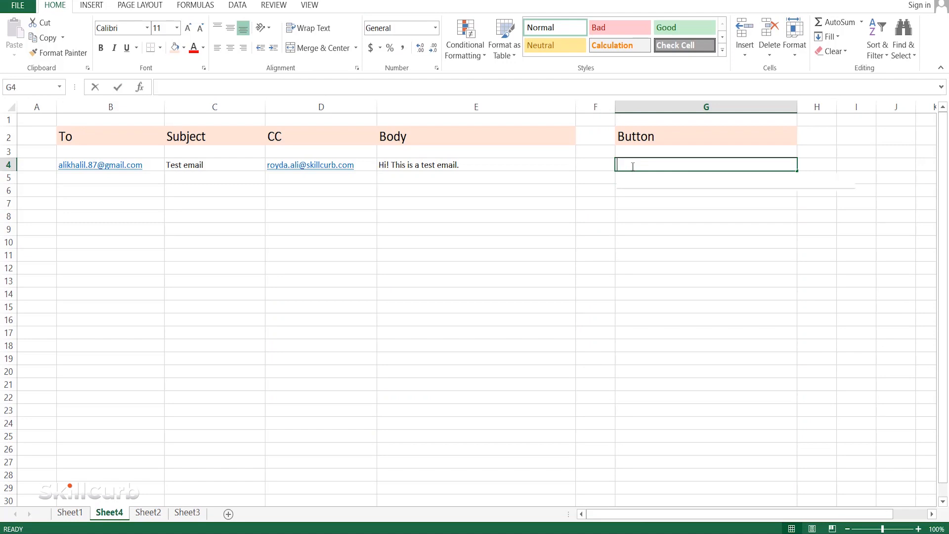
pyautogui.write('=')
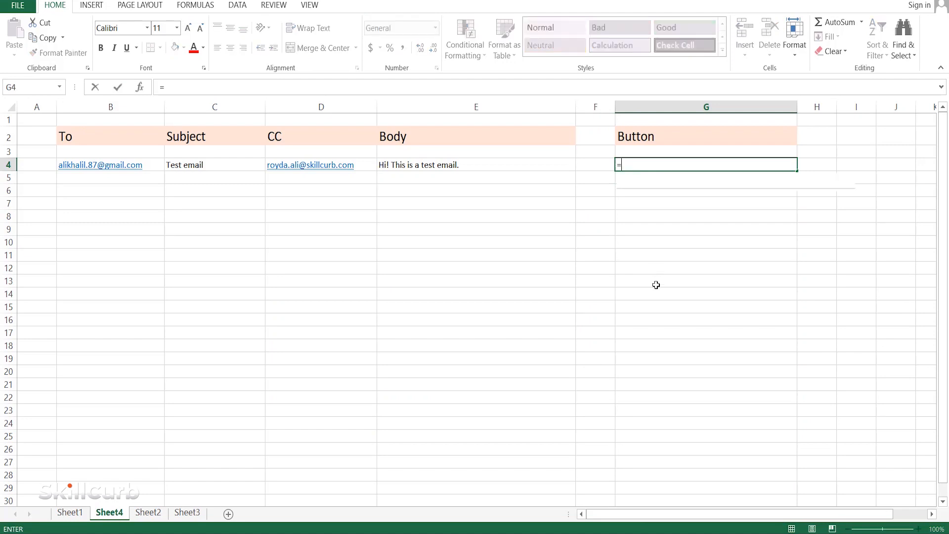
pyautogui.write('HY')
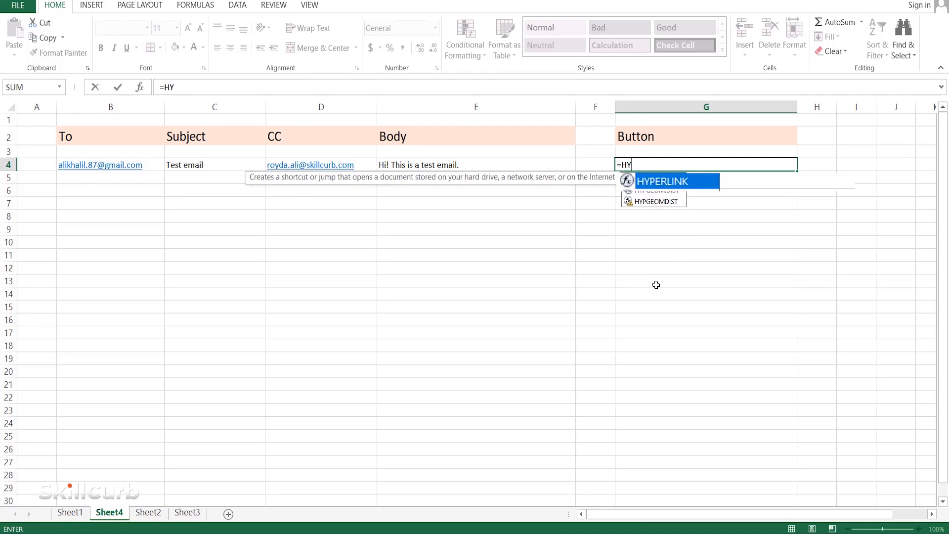
pyautogui.write('PERLINK')
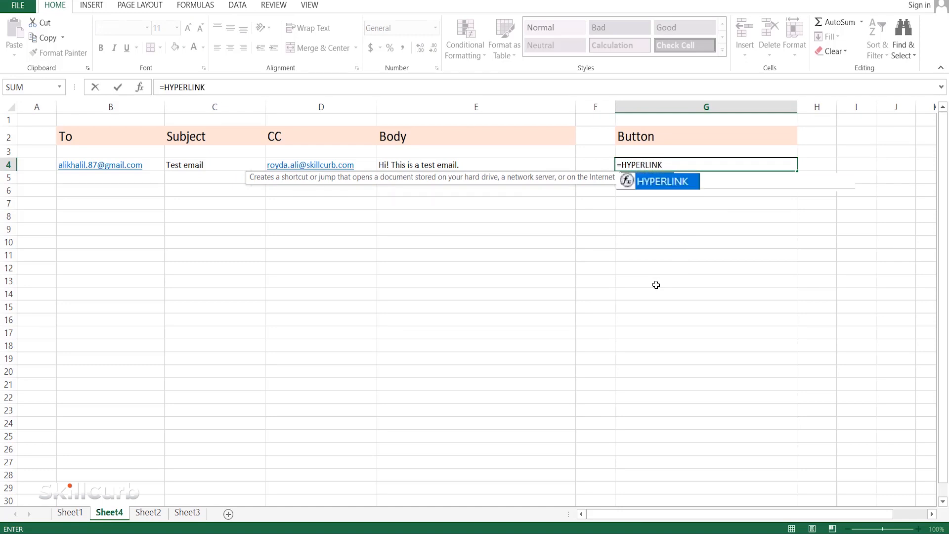
pyautogui.write('(')
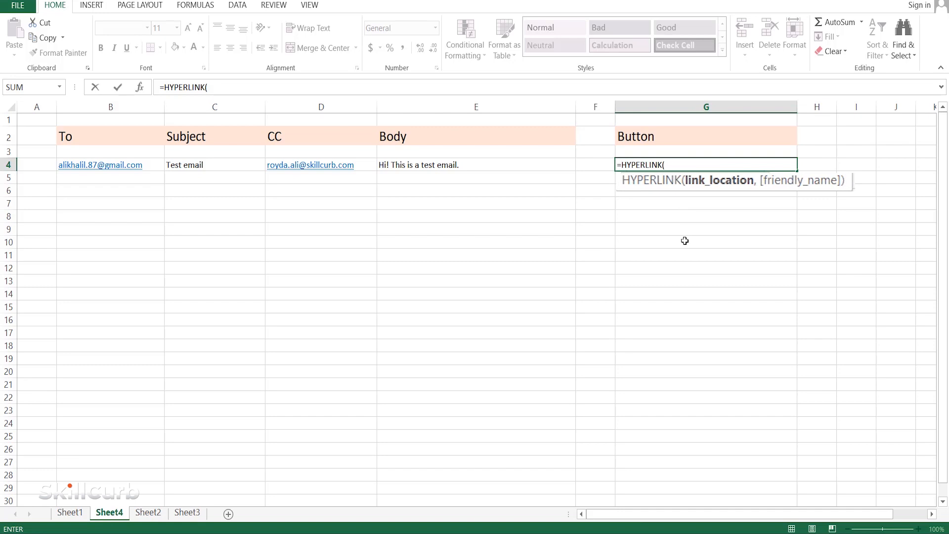
# - Start the link location argument with "mailto:" joined to the recipient cell B4
pyautogui.write('"mailto')
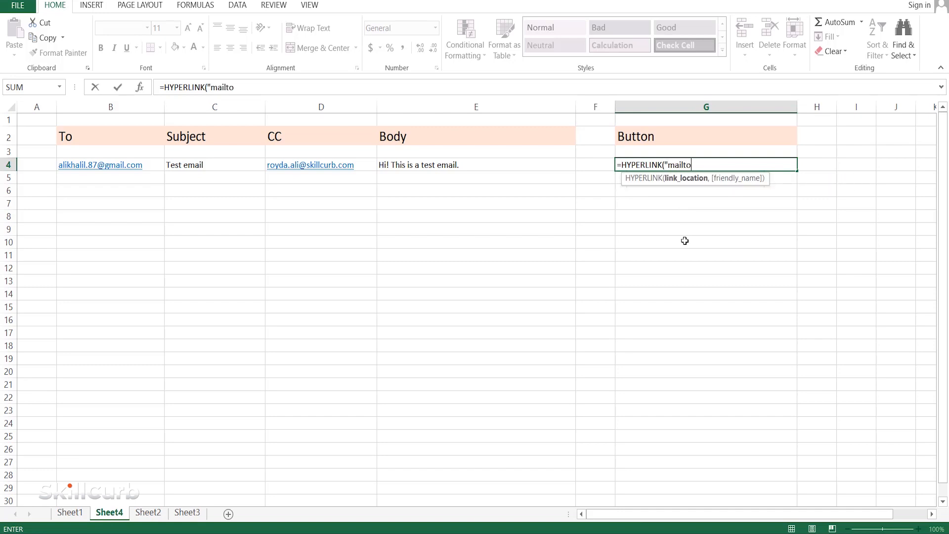
pyautogui.write(':"')
pyautogui.write('&')
pyautogui.write('"')
pyautogui.write('?')
pyautogui.write('subject')
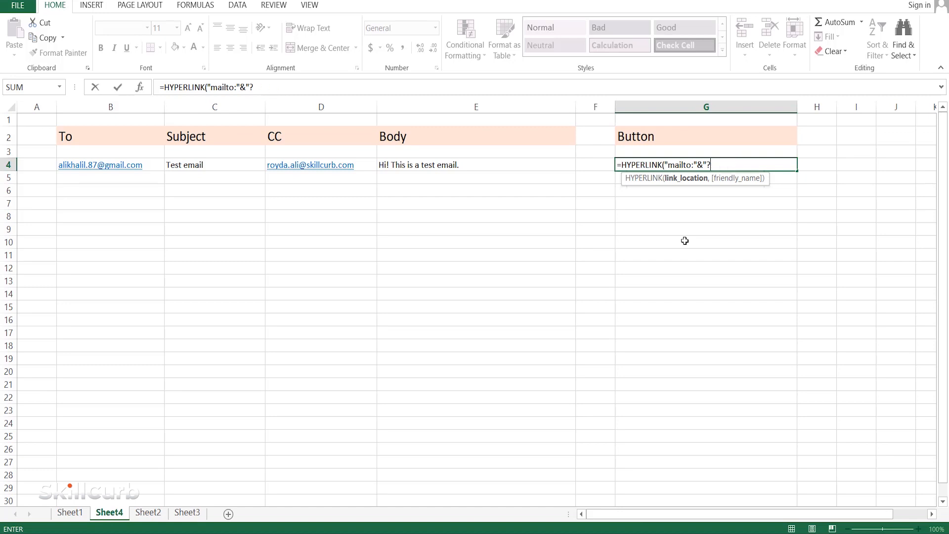
pyautogui.press('BackSpace')
pyautogui.press('BackSpace')
pyautogui.click(137, 164)
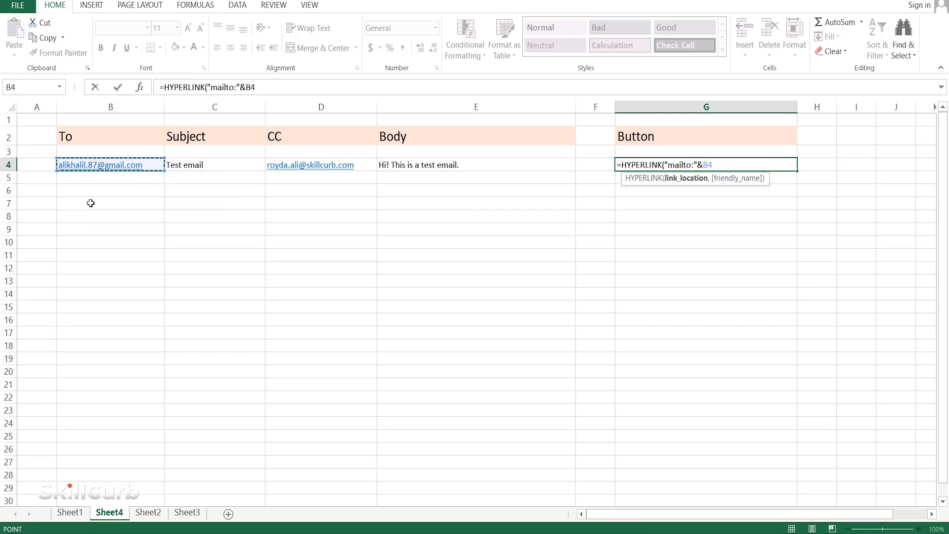
# - Append &"?subject="& and the subject cell C4 to the link location
pyautogui.write('&"?')
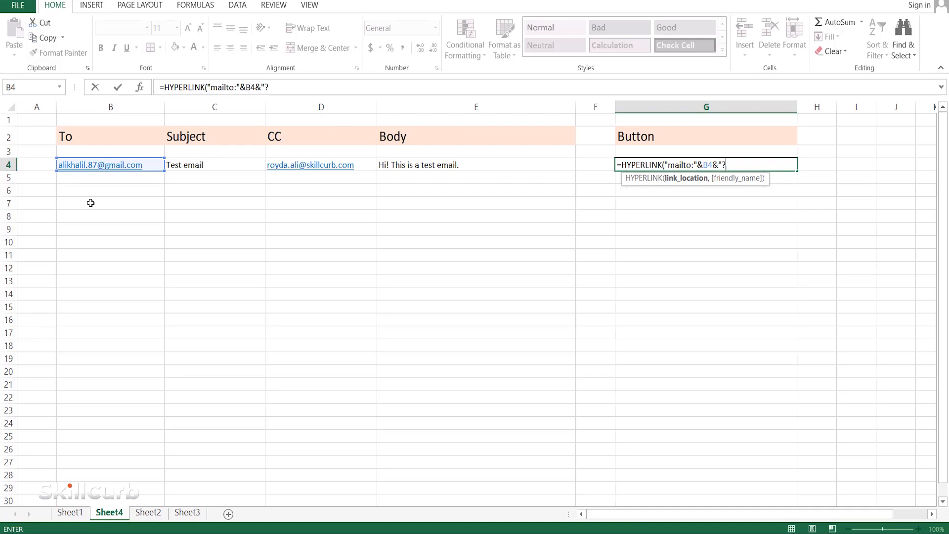
pyautogui.write('subject="&')
pyautogui.click(235, 162)
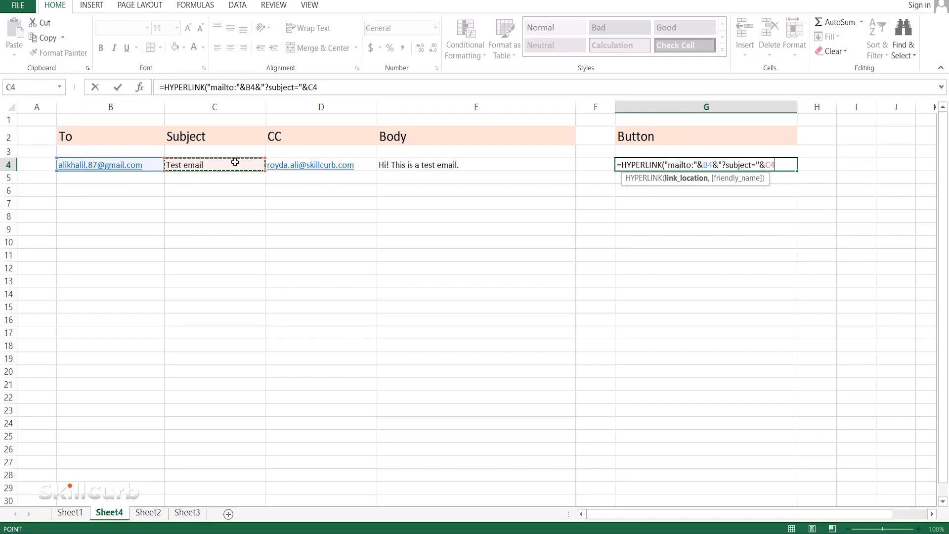
# - Append &"&cc="& and the CC cell D4 to the link location
pyautogui.write('&')
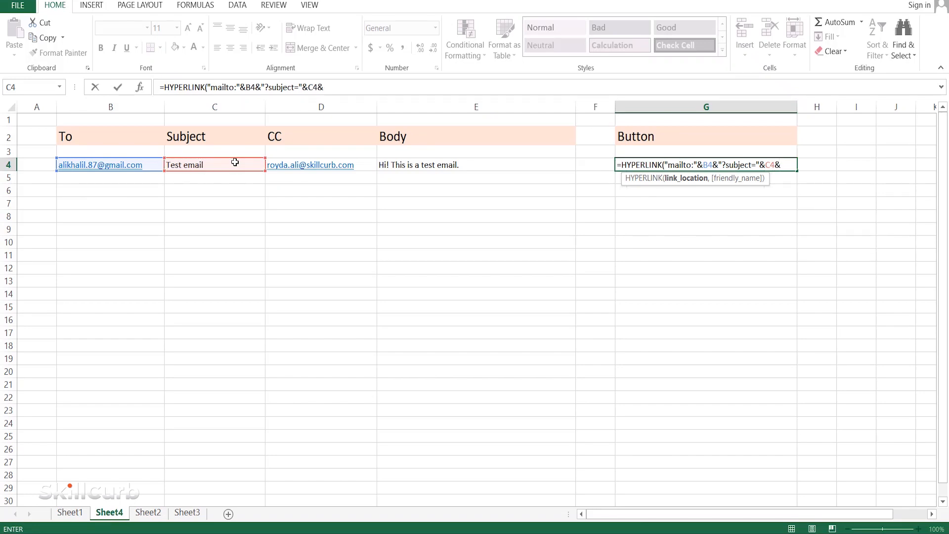
pyautogui.write('"&cc="&')
pyautogui.click(357, 164)
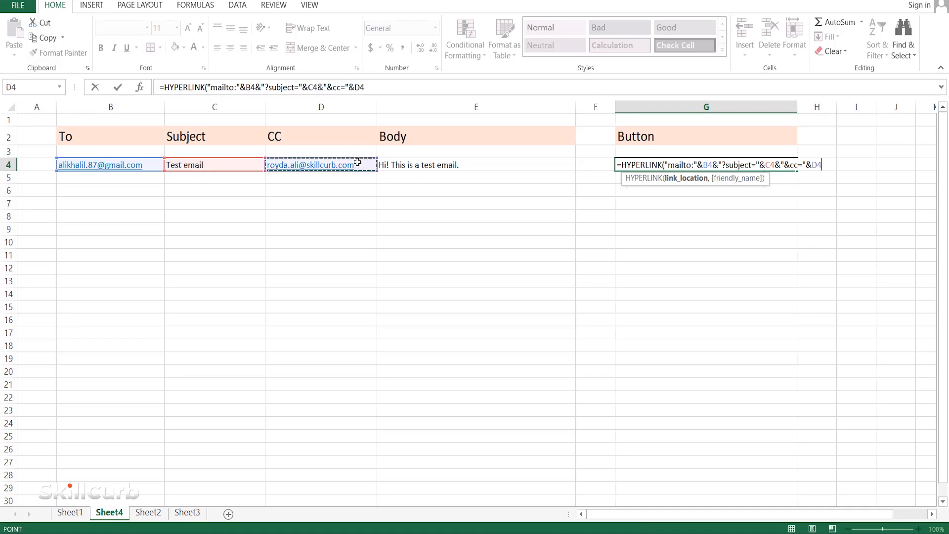
# - Append &"&body="& and the body cell E4 to the link location
pyautogui.write('&"&')
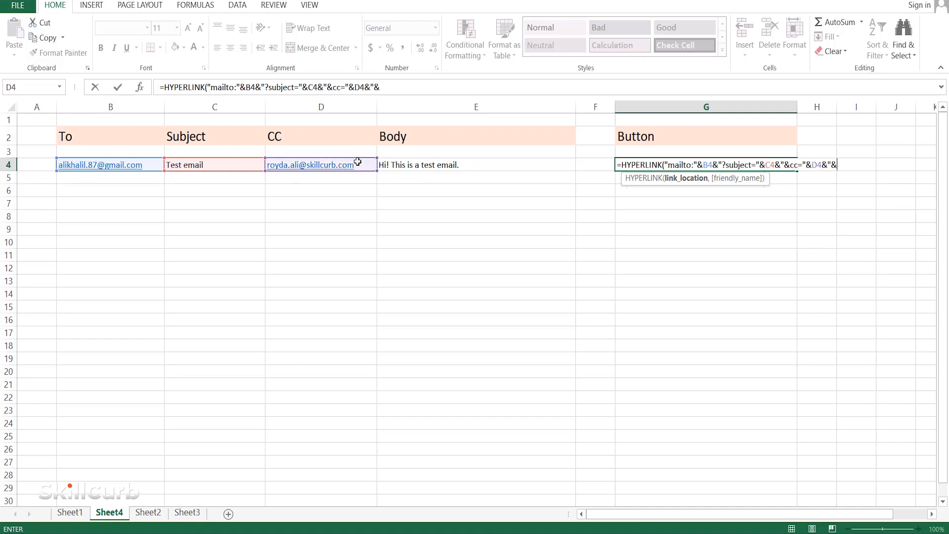
pyautogui.write('body="&')
pyautogui.click(493, 165)
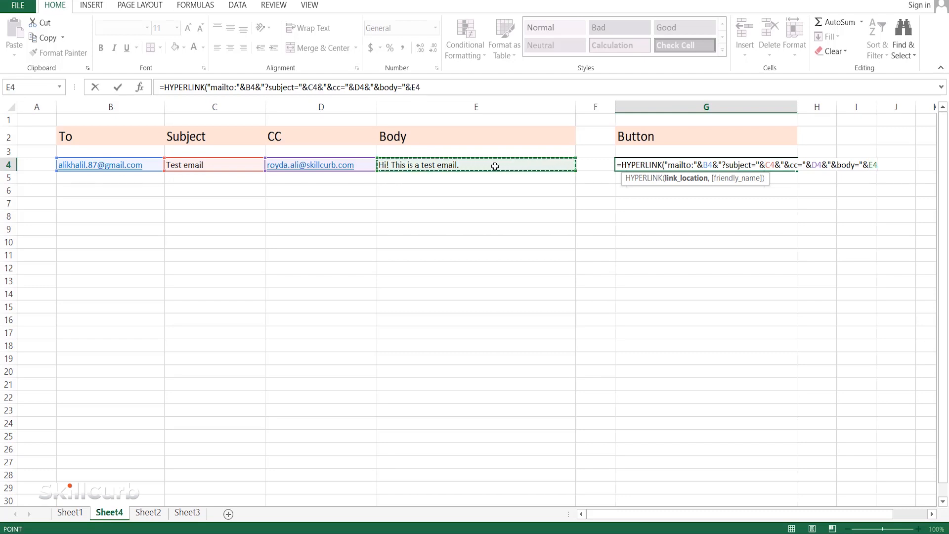
# - Add "send email" as the friendly name, complete the HYPERLINK formula and select cell G4
pyautogui.write(',"send email')
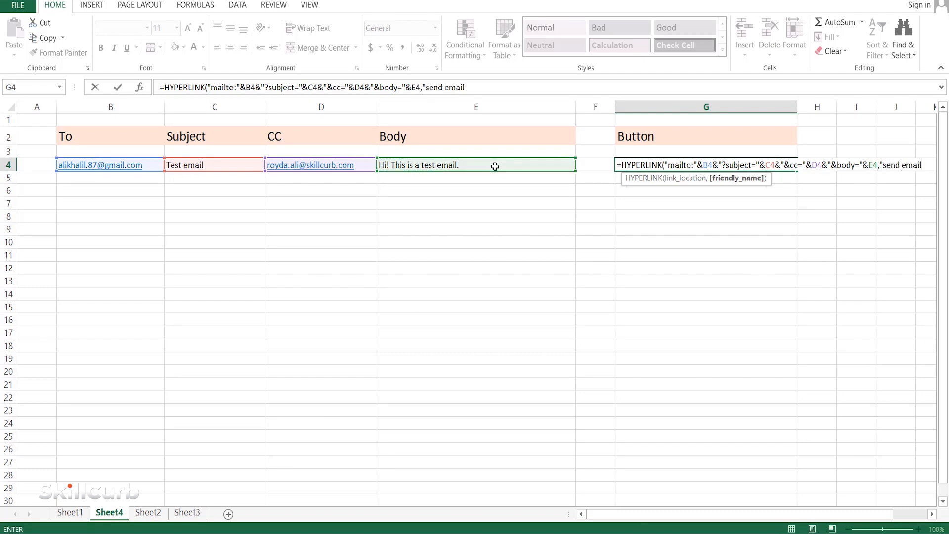
pyautogui.write('")')
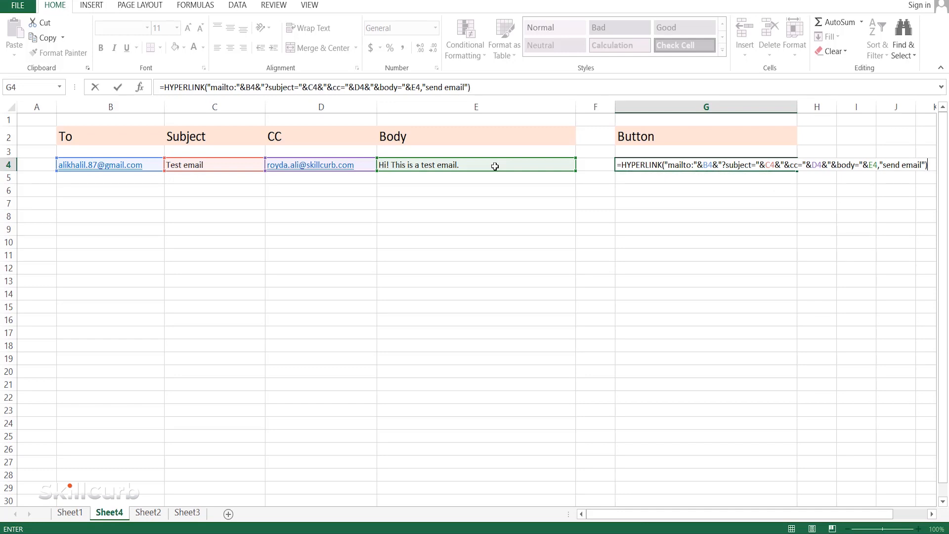
pyautogui.press('Return')
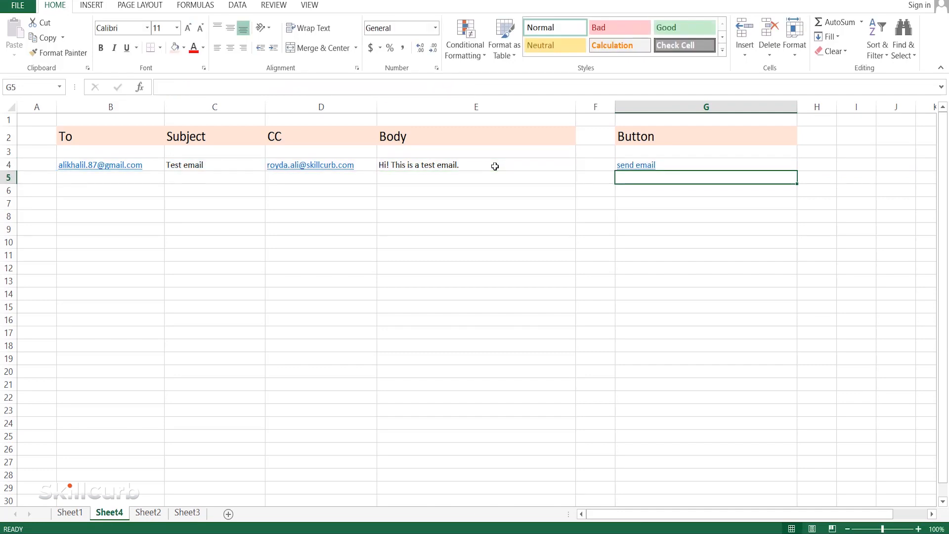
pyautogui.click(702, 167)
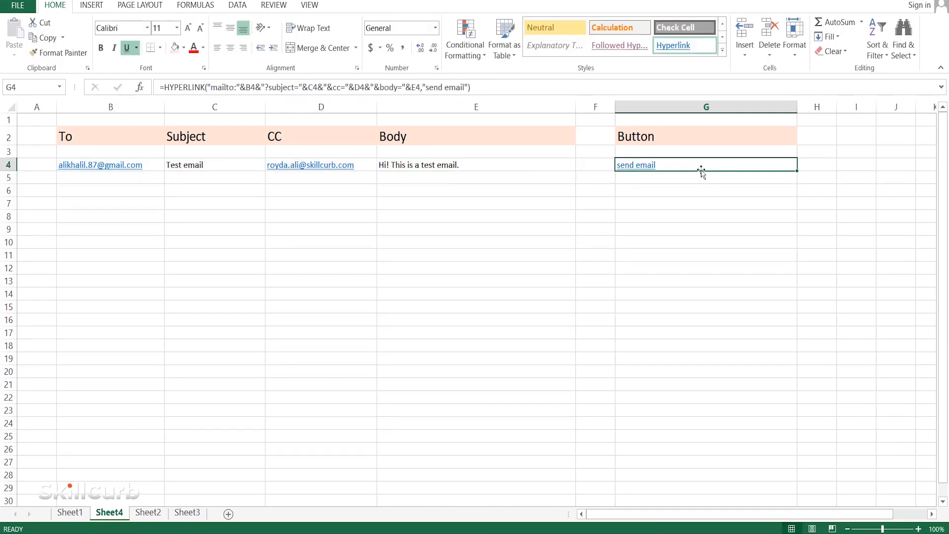
# - Insert the line-break code %0A before "This" in the E4 body text and follow the send email link in G4
pyautogui.doubleClick(392, 164)
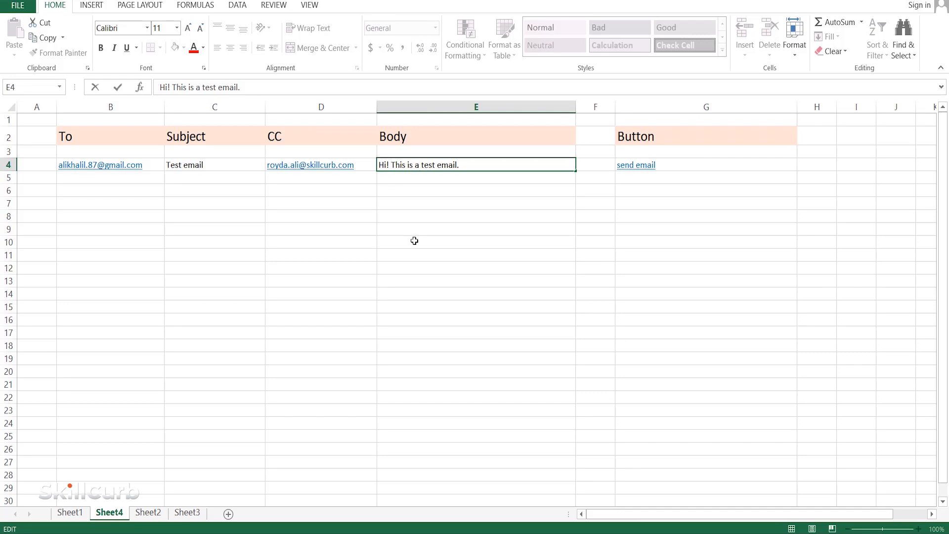
pyautogui.write('%')
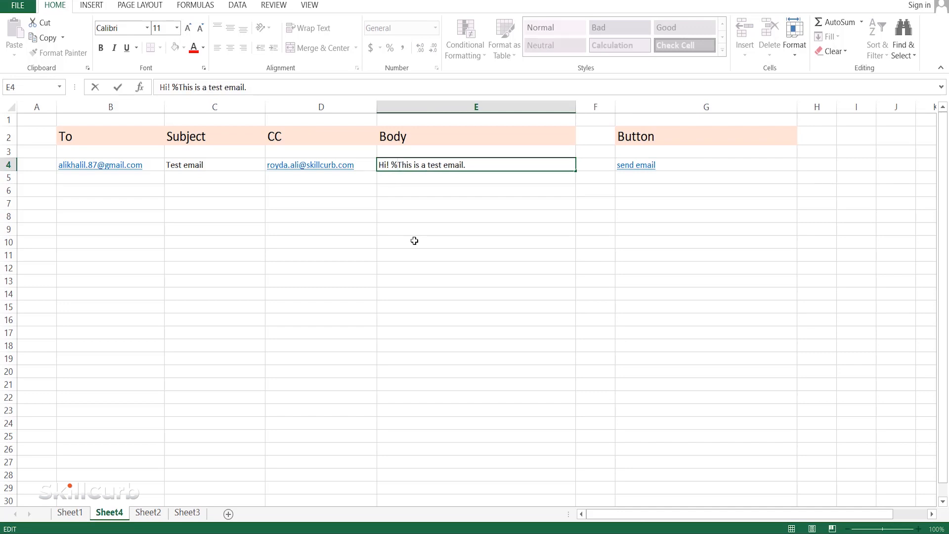
pyautogui.write('0')
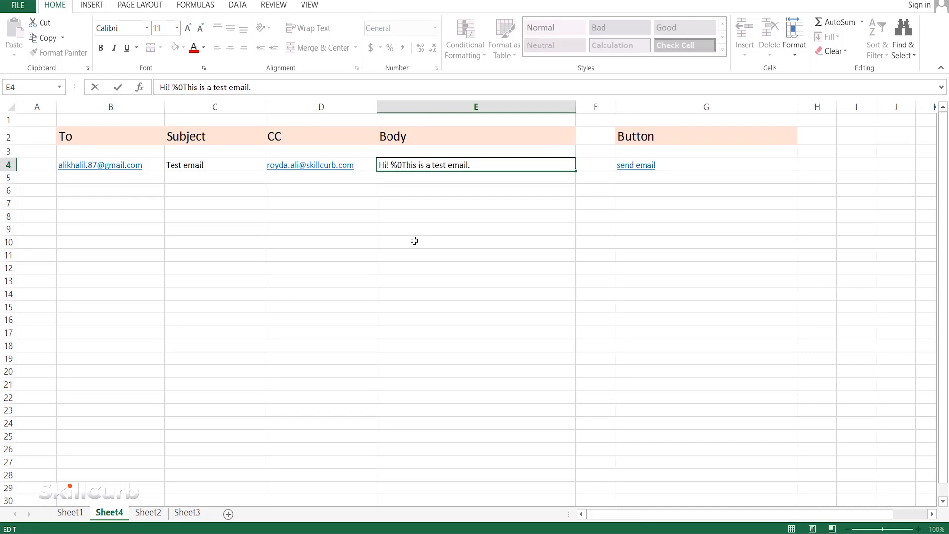
pyautogui.write('A')
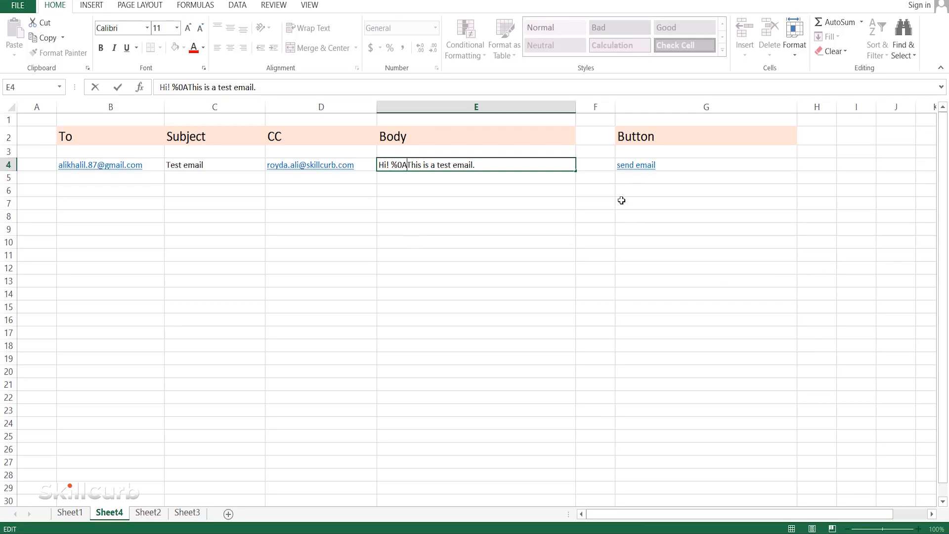
pyautogui.click(708, 165)
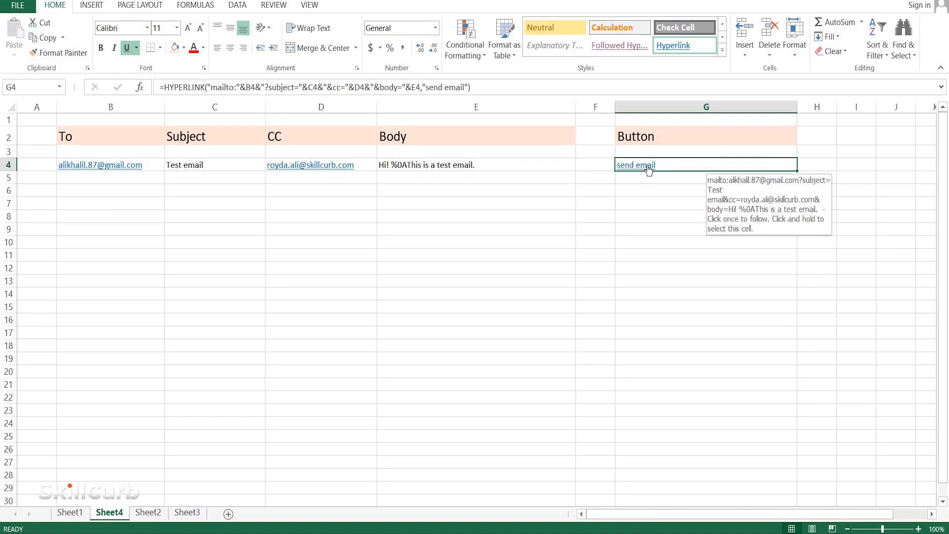
pyautogui.click(648, 166)
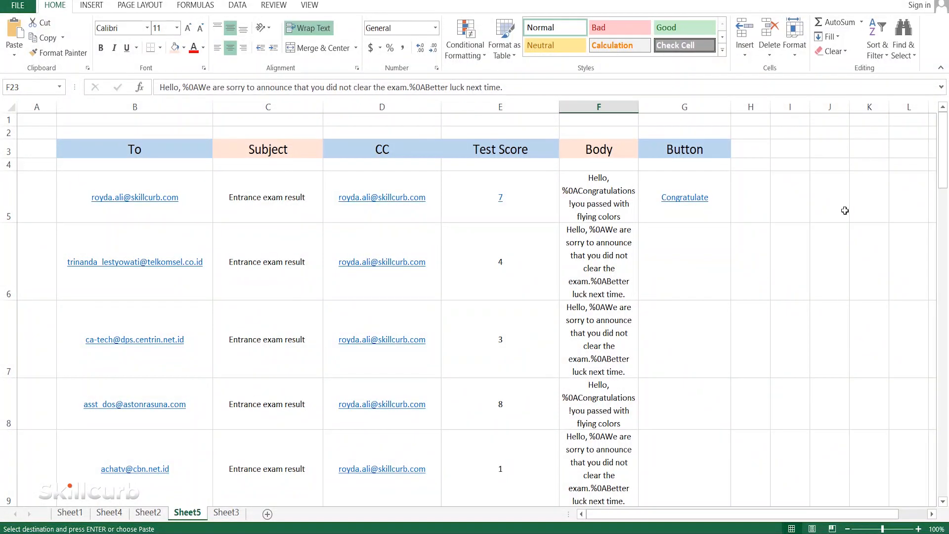
pyautogui.scroll(-5, 845, 210)
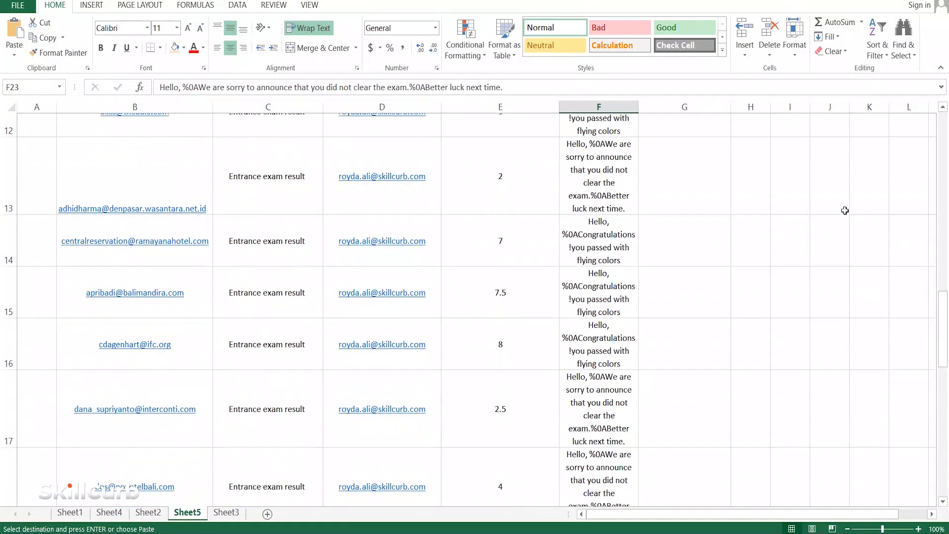
pyautogui.scroll(-1, 845, 210)
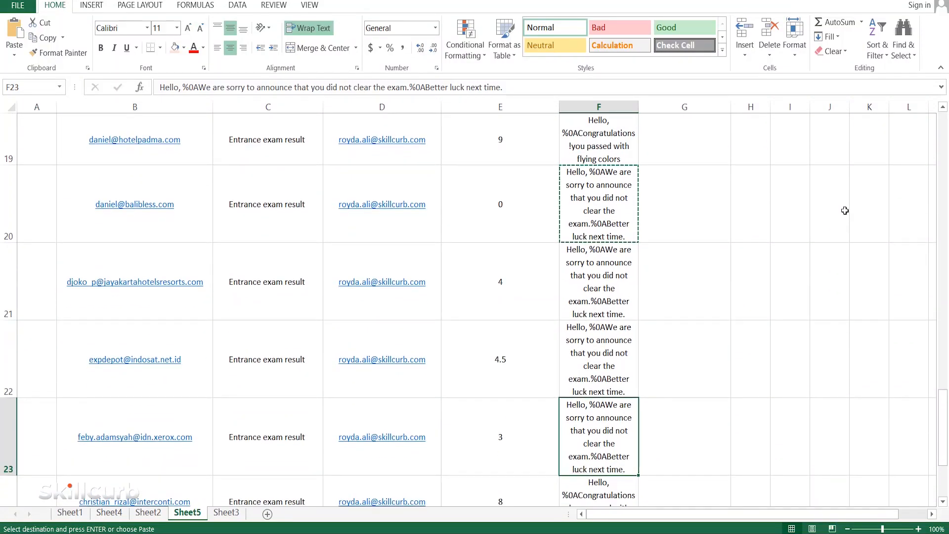
# - Fill the IF/HYPERLINK formula from G5 down the Button column for the remaining recipient rows
pyautogui.scroll(-1, 845, 211)
pyautogui.scroll(3, 845, 210)
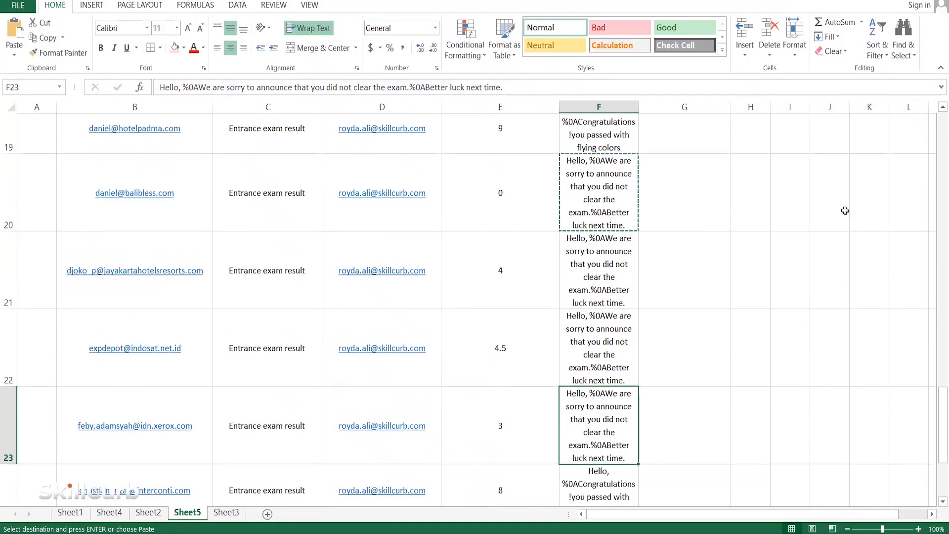
pyautogui.scroll(4, 845, 210)
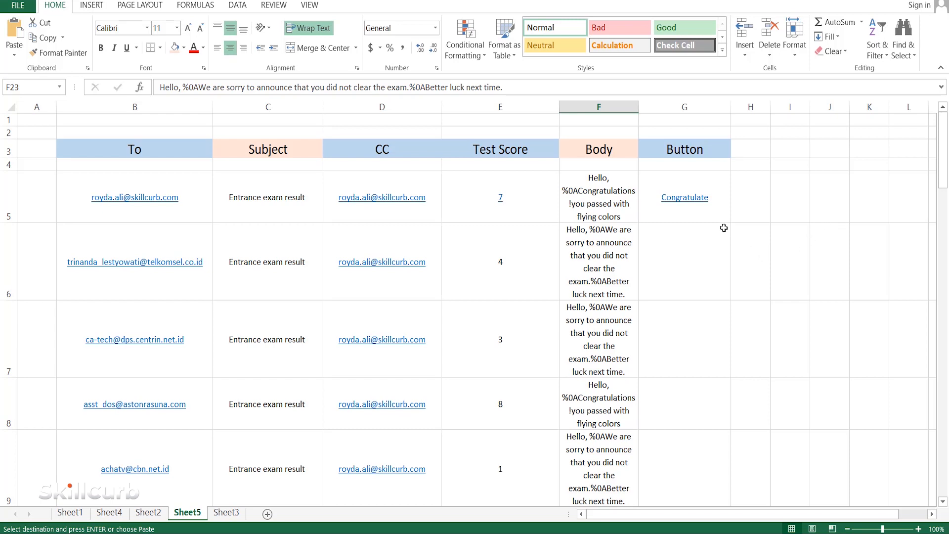
pyautogui.click(722, 201)
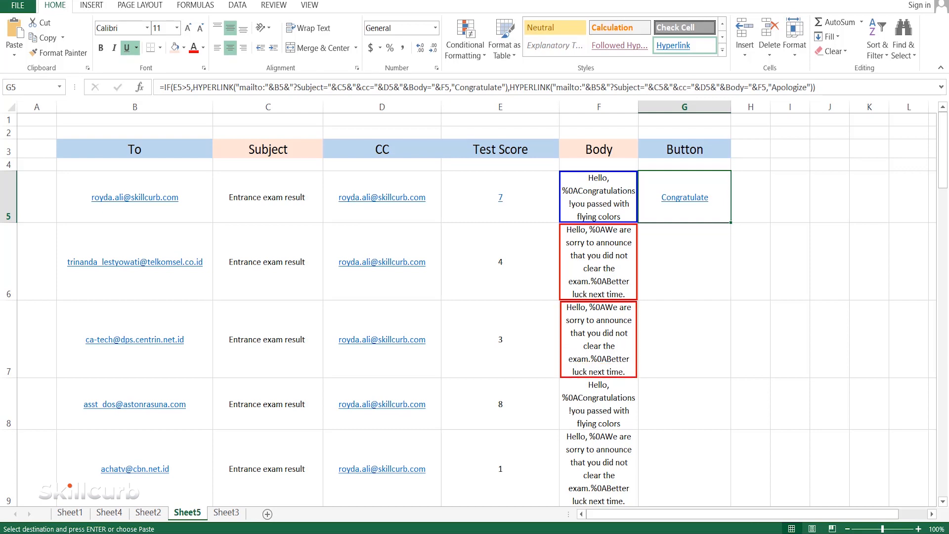
pyautogui.click(731, 191)
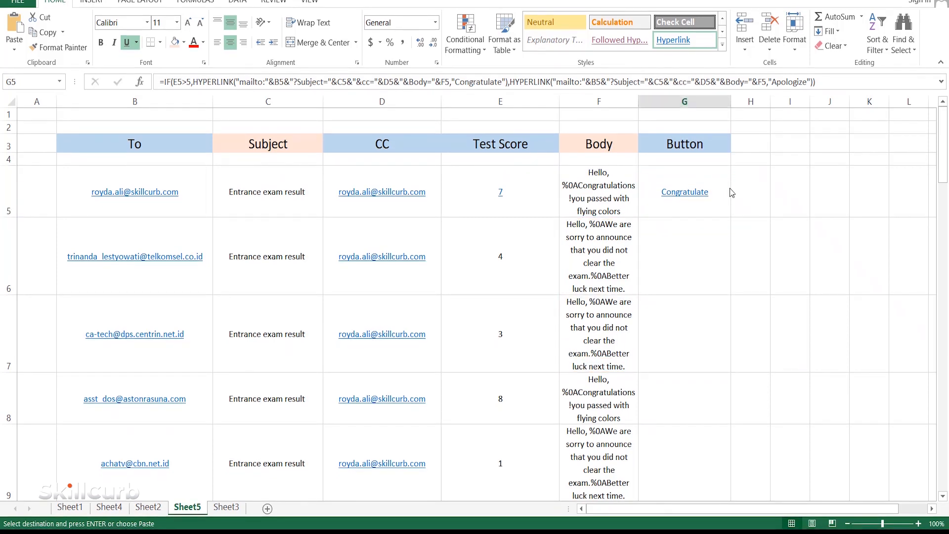
pyautogui.moveTo(731, 217); pyautogui.dragTo(747, 496)
pyautogui.moveTo(943, 366); pyautogui.dragTo(946, 116)
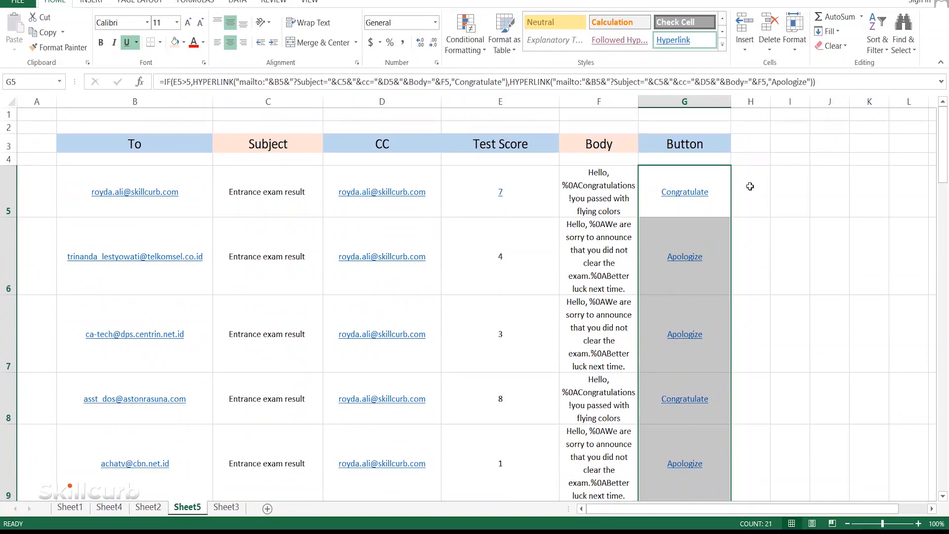
# - Follow the Apologize link in G6 and the Congratulate link in G8 to check the generated email drafts
pyautogui.click(684, 257)
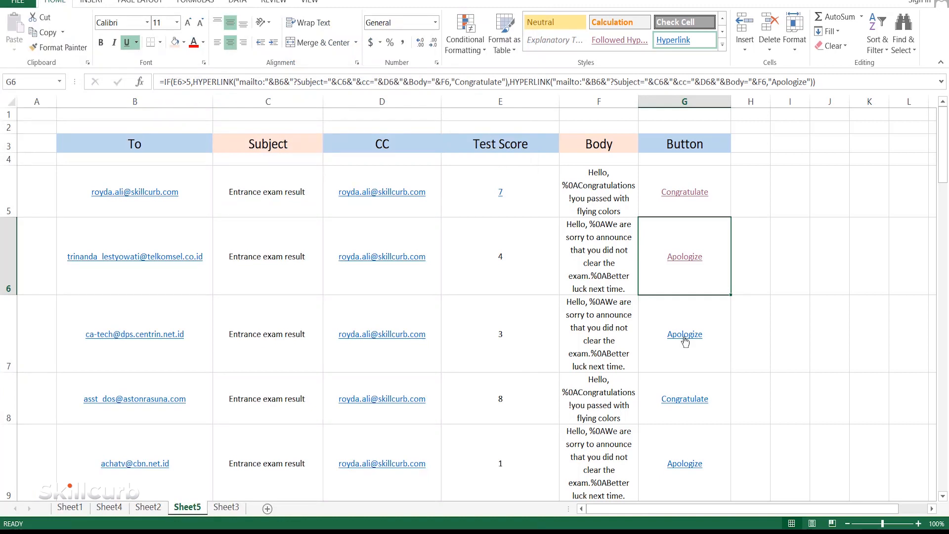
pyautogui.click(686, 401)
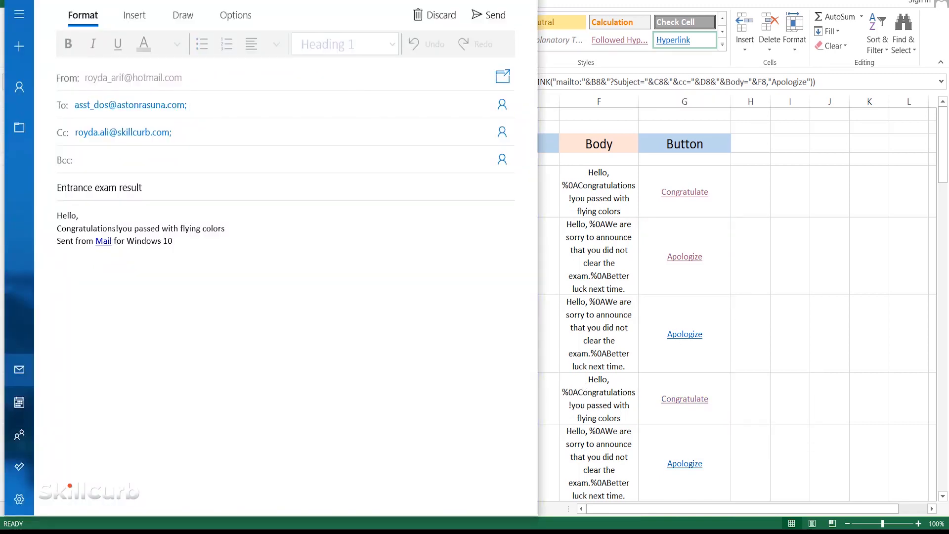